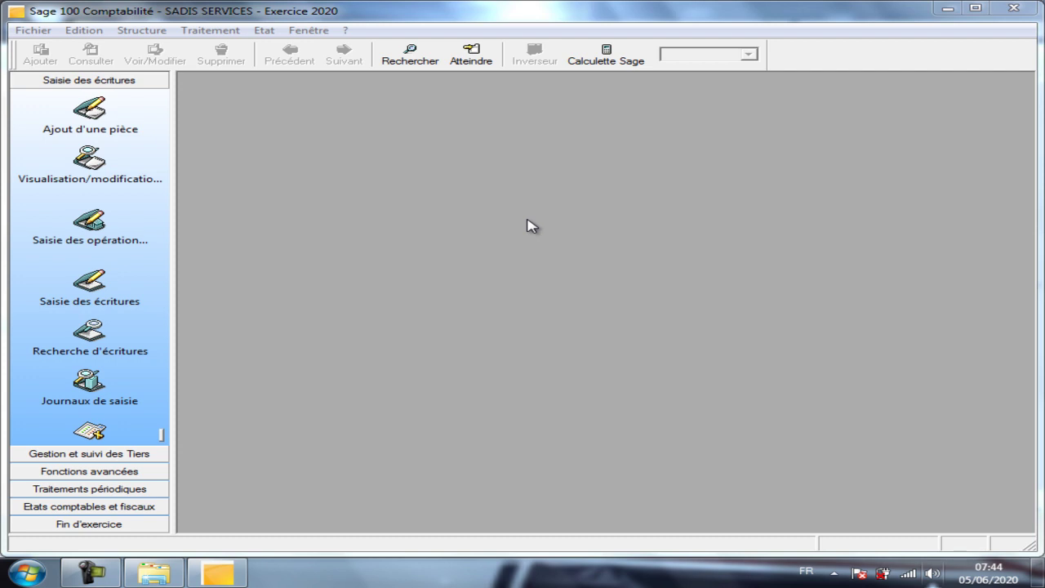
Step: Show the Plan tiers list maximized and start a new third-party record in it
left_click(162, 38)
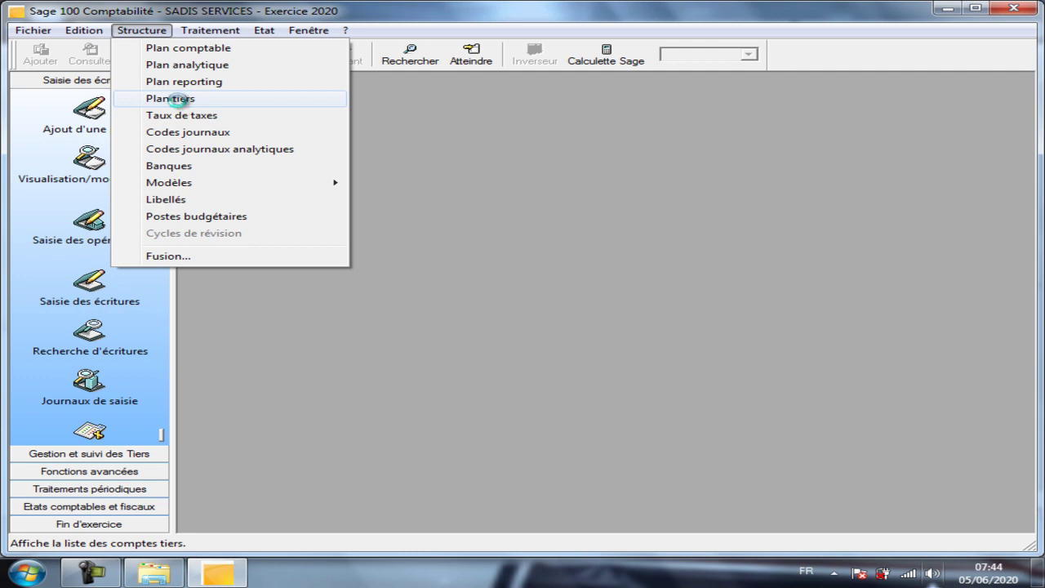
left_click(181, 106)
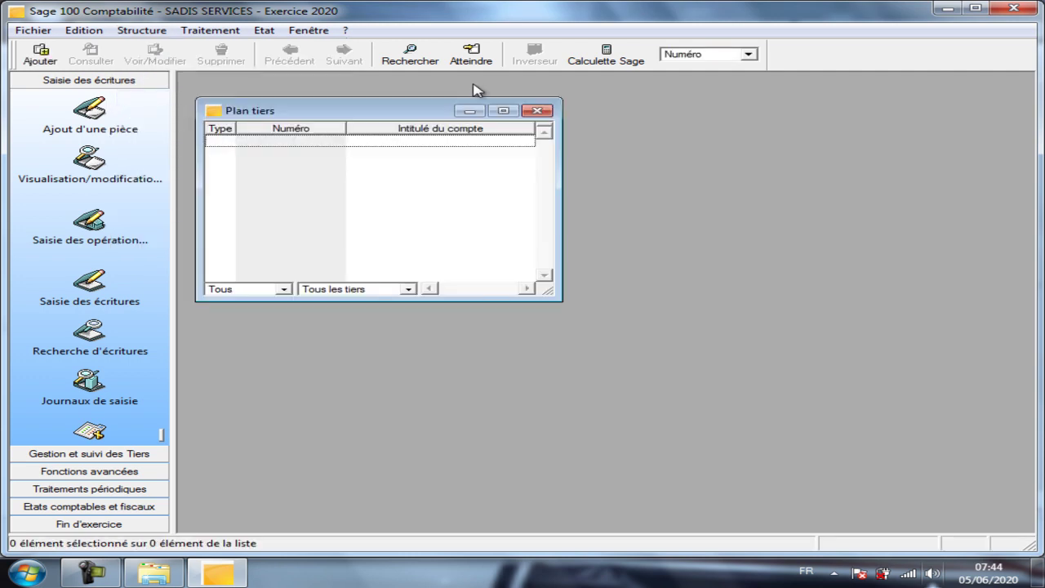
left_click(502, 112)
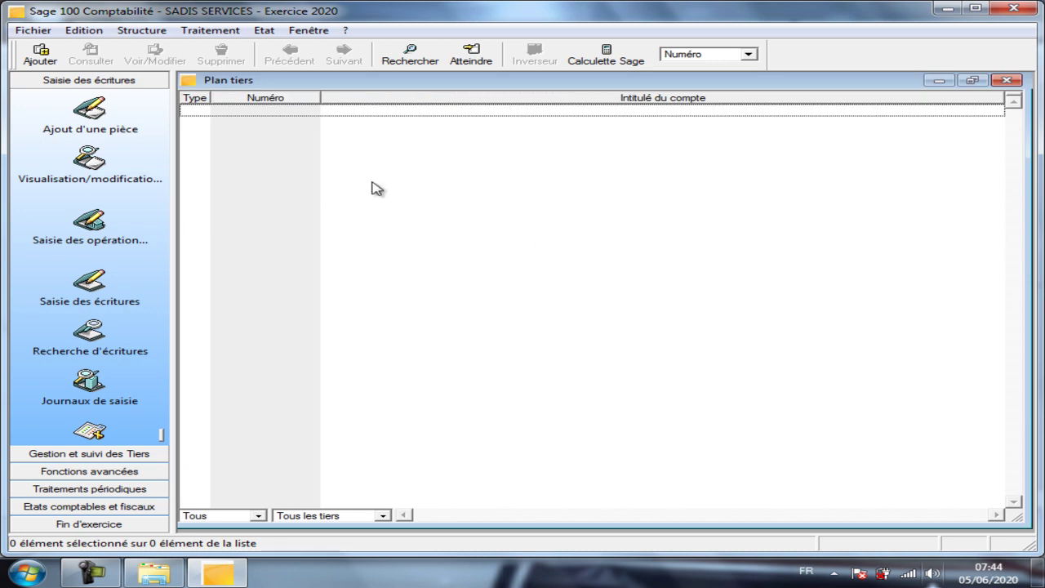
right_click(311, 135)
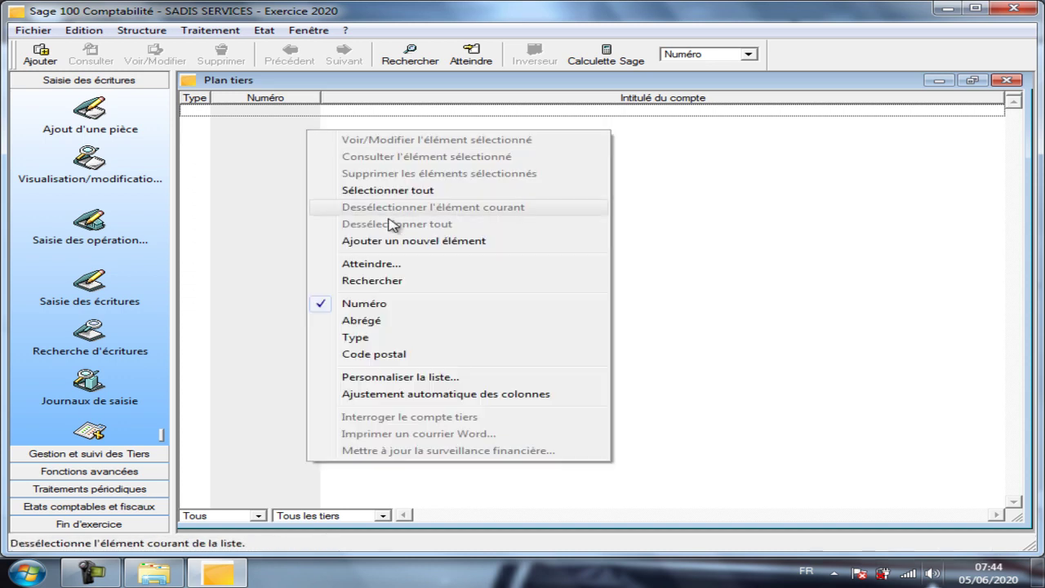
left_click(407, 246)
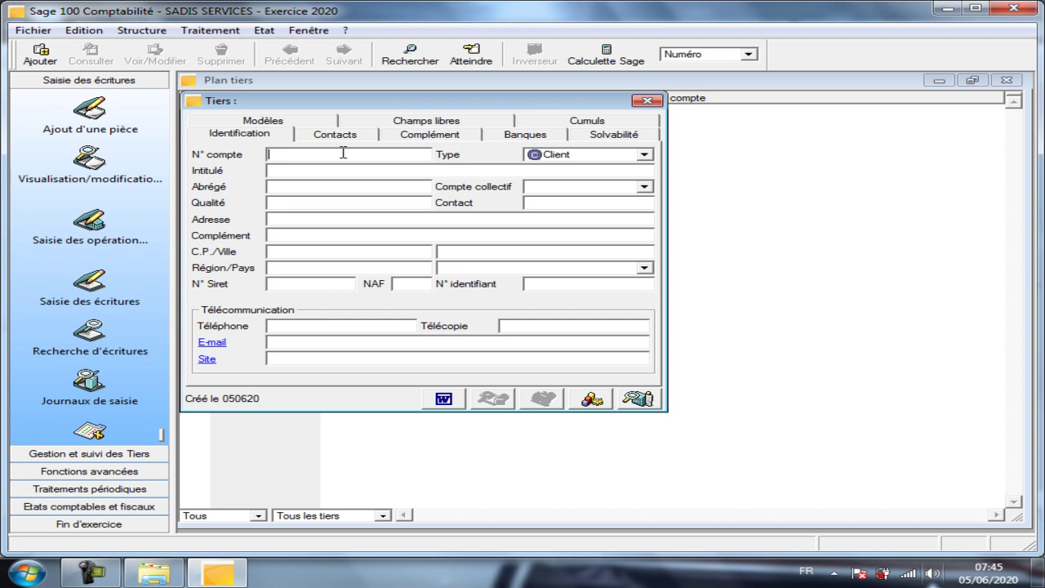
type("34210001")
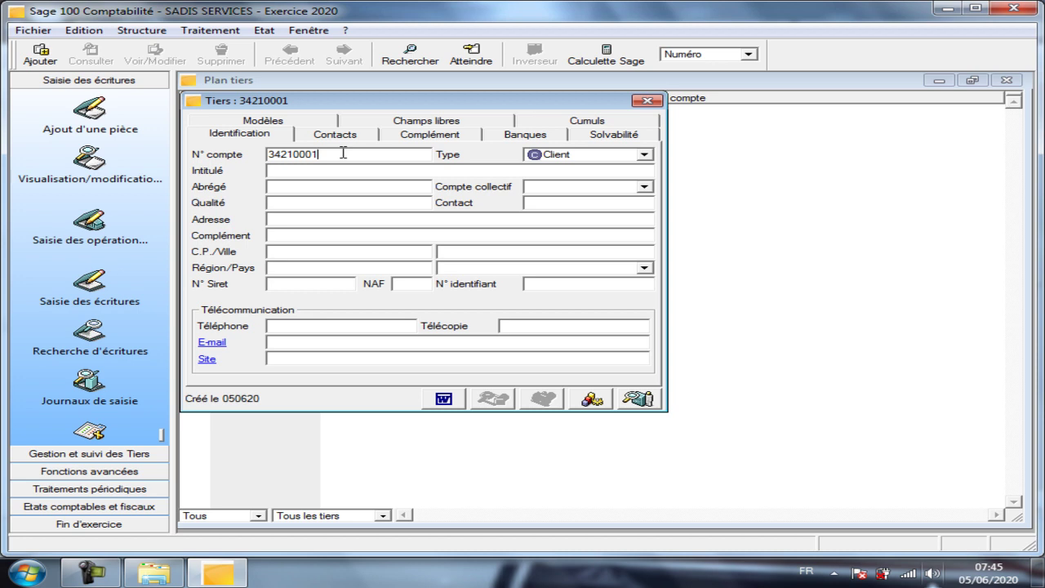
double_click(343, 153)
key("Delete")
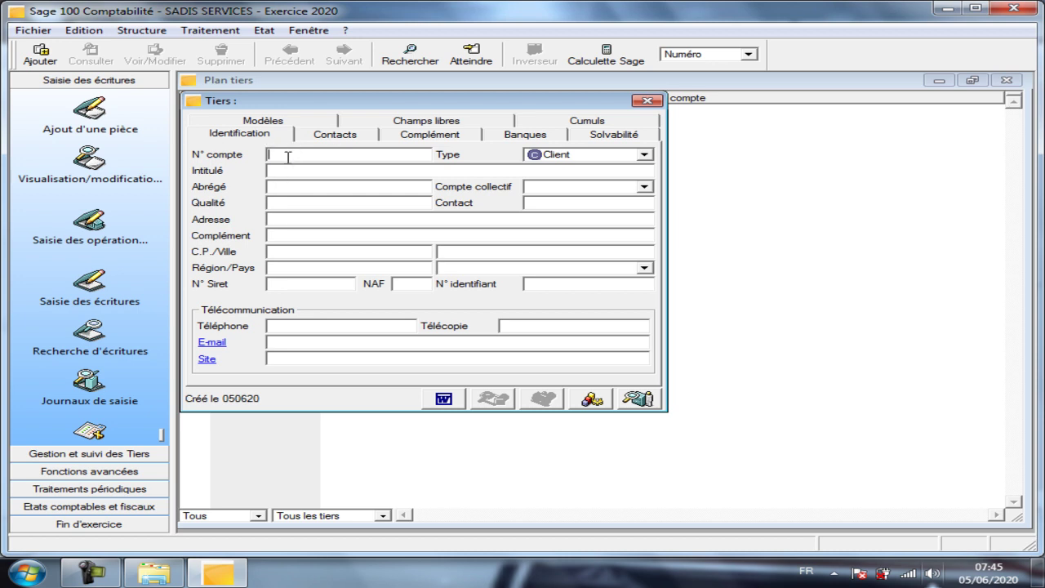
Step: Enter the client's account number and name as N° compte and Intitulé, letting the Abrégé fill from the name
type("C0001")
left_click(298, 170)
type("FADIL")
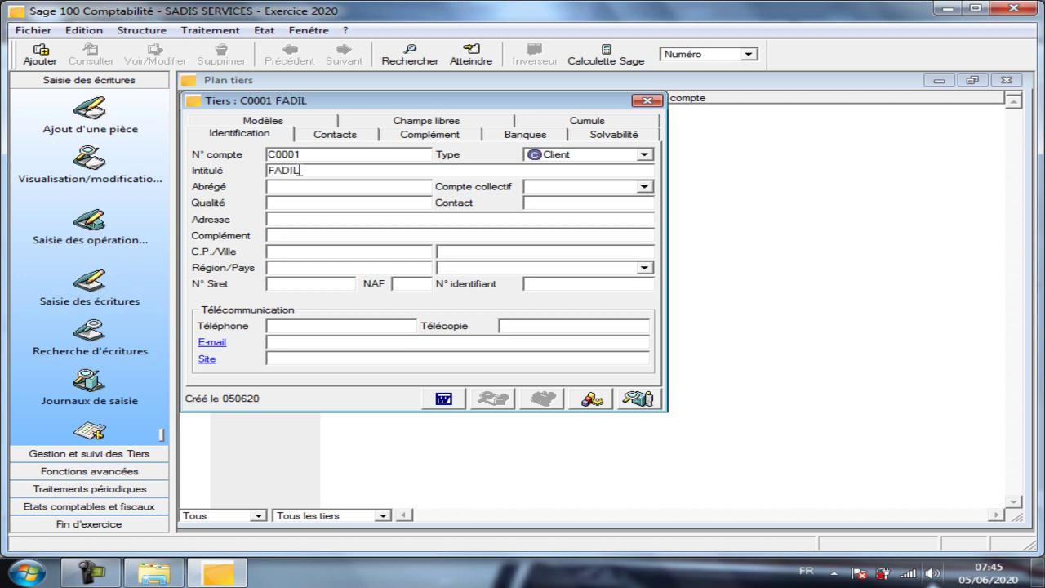
key("Tab")
key("Tab")
left_click(644, 187)
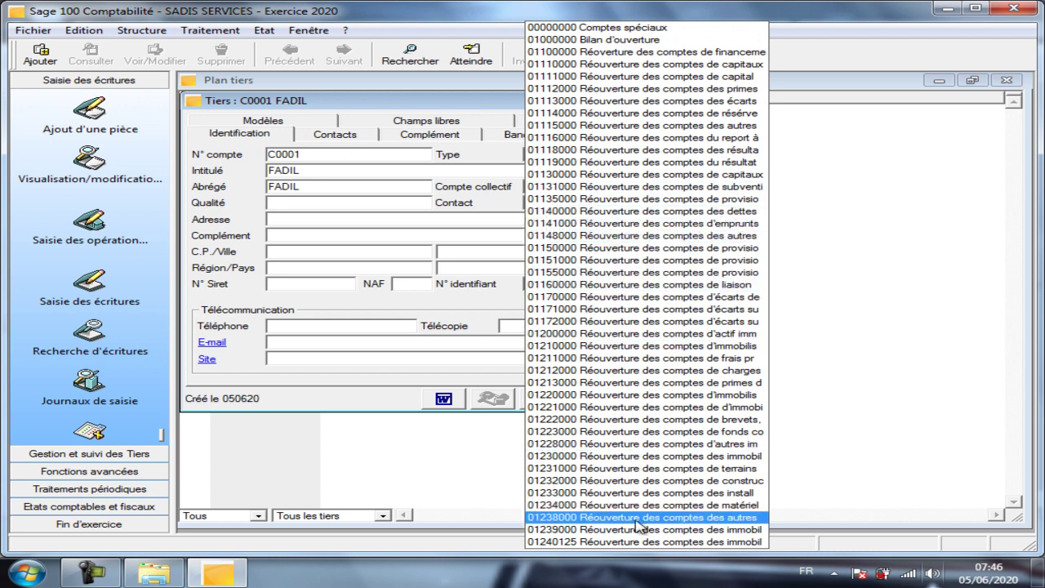
scroll(645, 539, "down", 1)
left_click(642, 479)
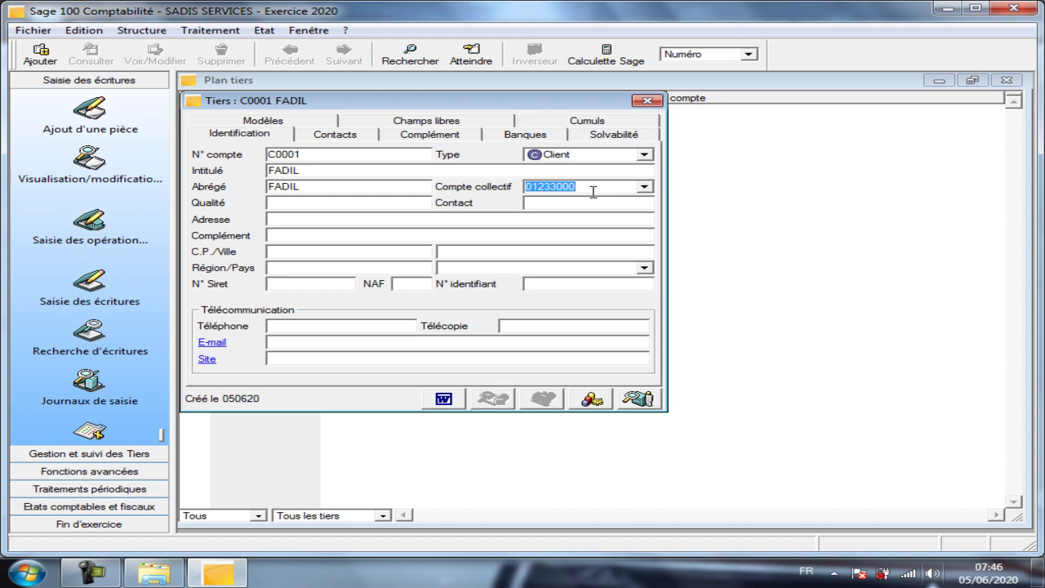
key("BackSpace")
Step: Set the client's Compte collectif to 34210000 and Qualité to COMMERCIAL, and fill in the contact's phone number
type("3421000")
type("0")
type("COMMERCIAL")
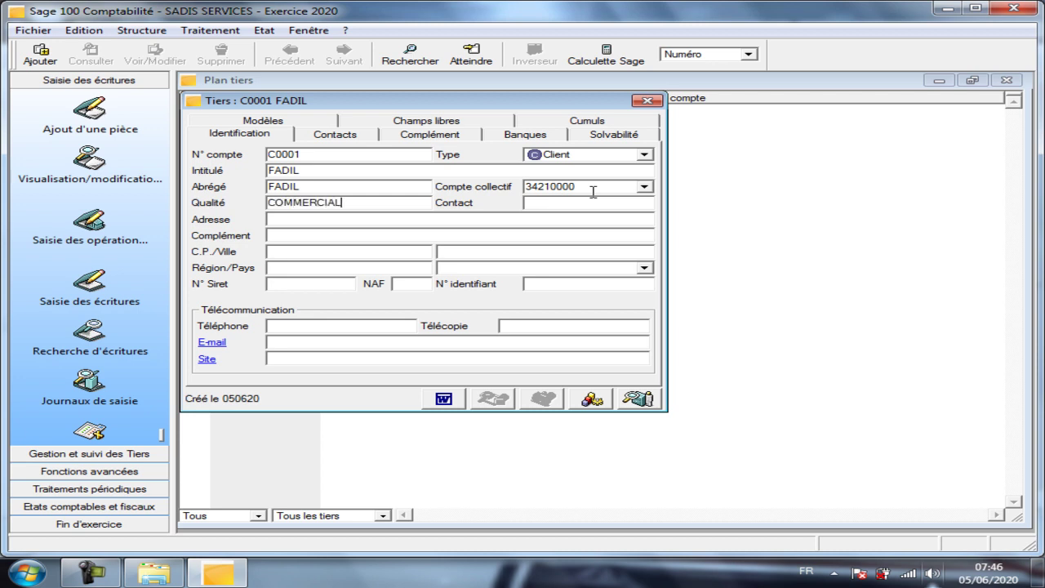
key("Tab")
type("06545352")
left_click(386, 221)
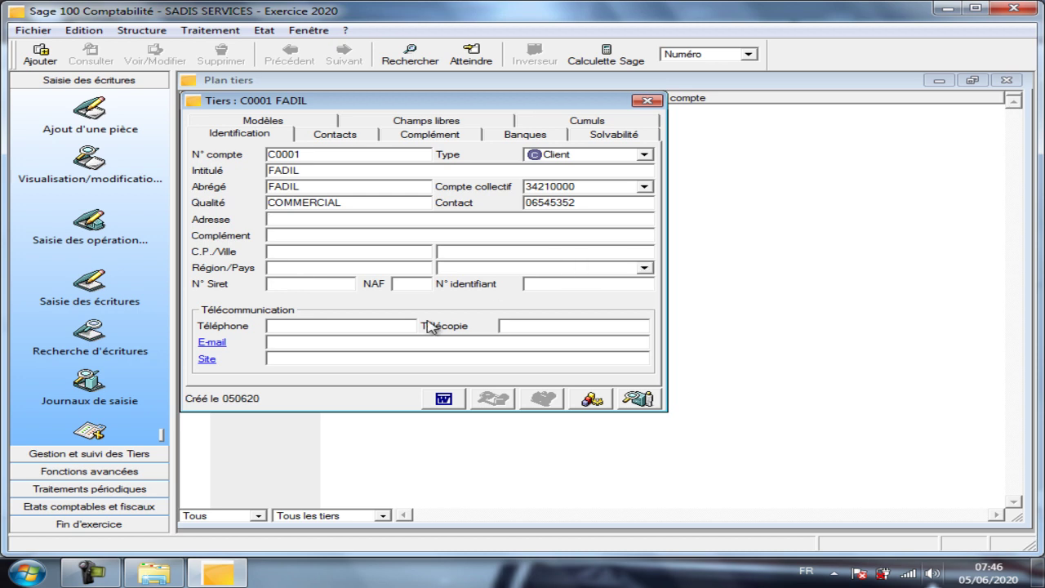
Step: Save the client record, leaving its telephone and fax blank, and accept attaching general account 34210000 to it
left_click(375, 330)
left_click(523, 326)
left_click(646, 101)
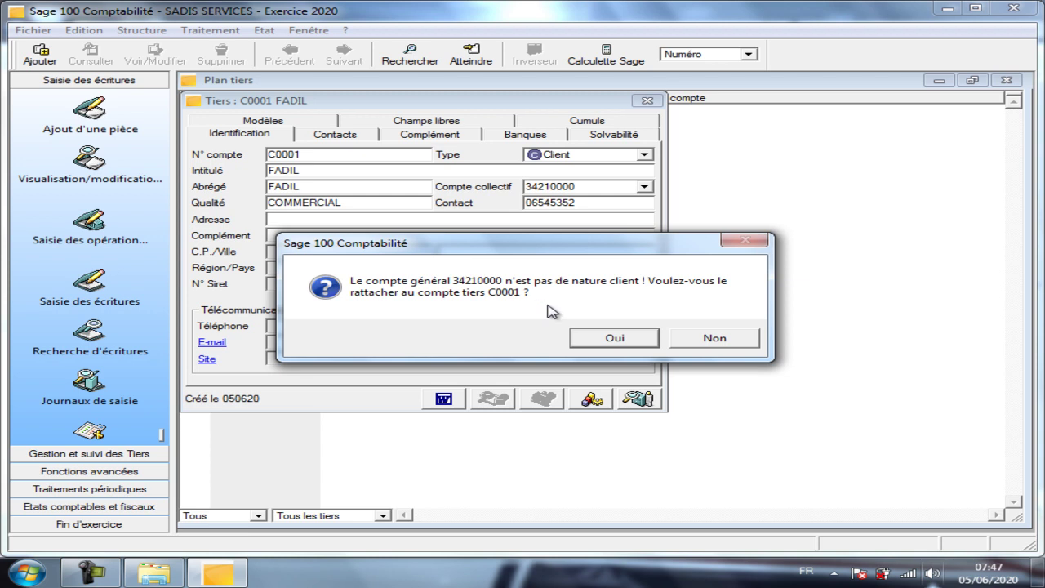
left_click(614, 340)
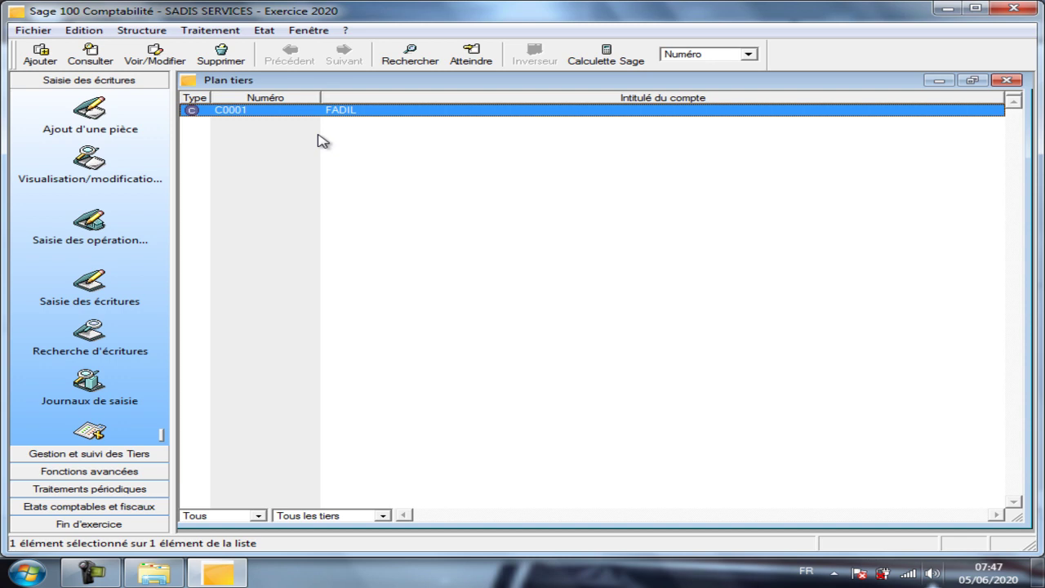
Step: Start another new record in the third-party list with the type Fournisseur
right_click(320, 139)
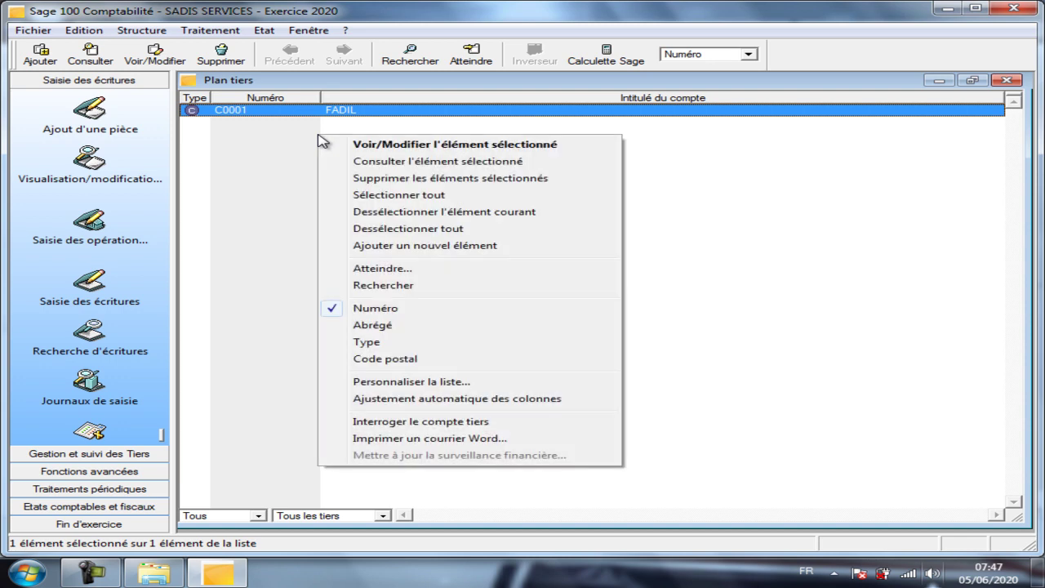
left_click(451, 247)
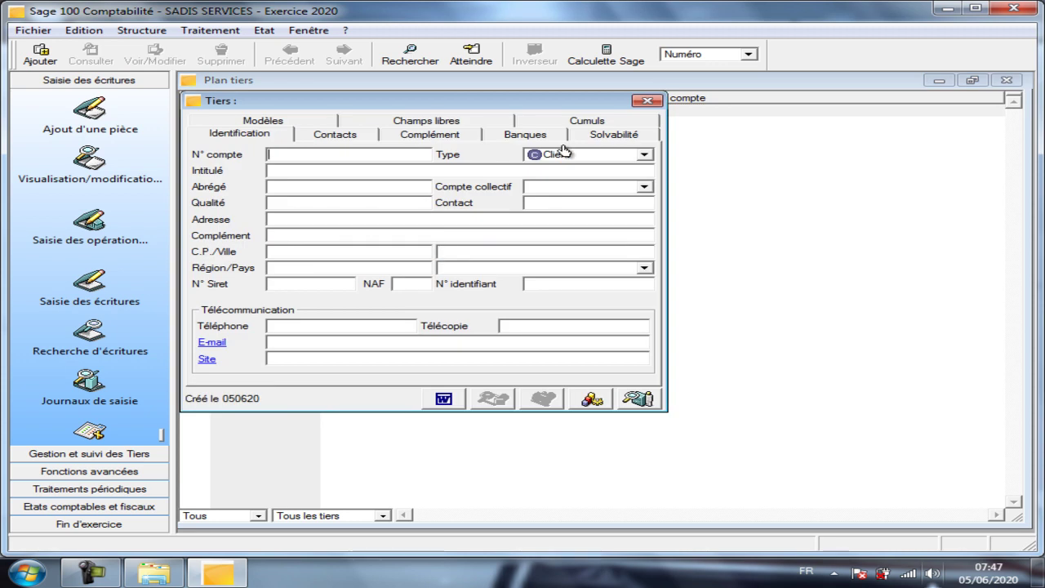
left_click(642, 155)
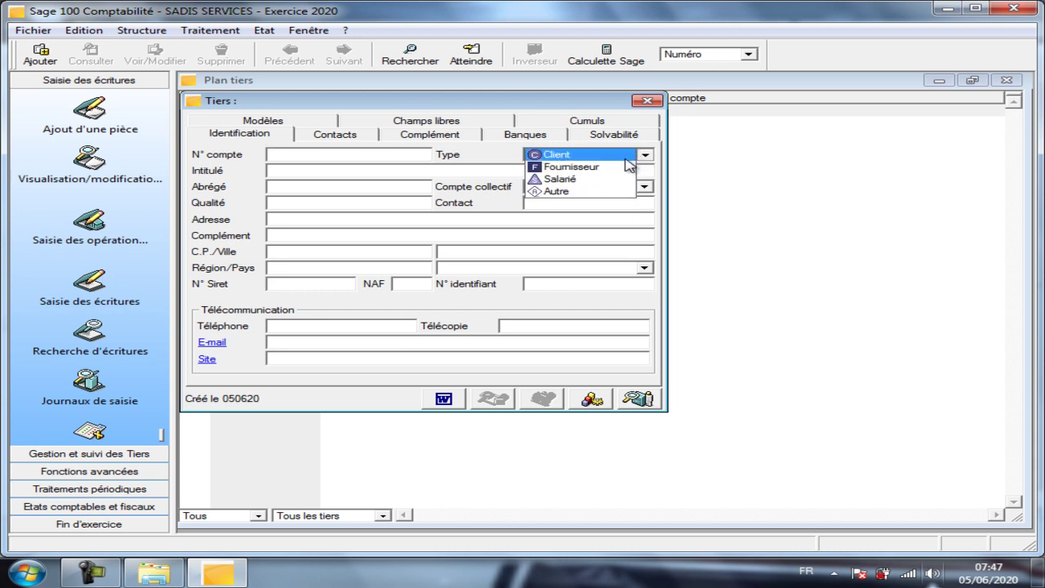
left_click(612, 167)
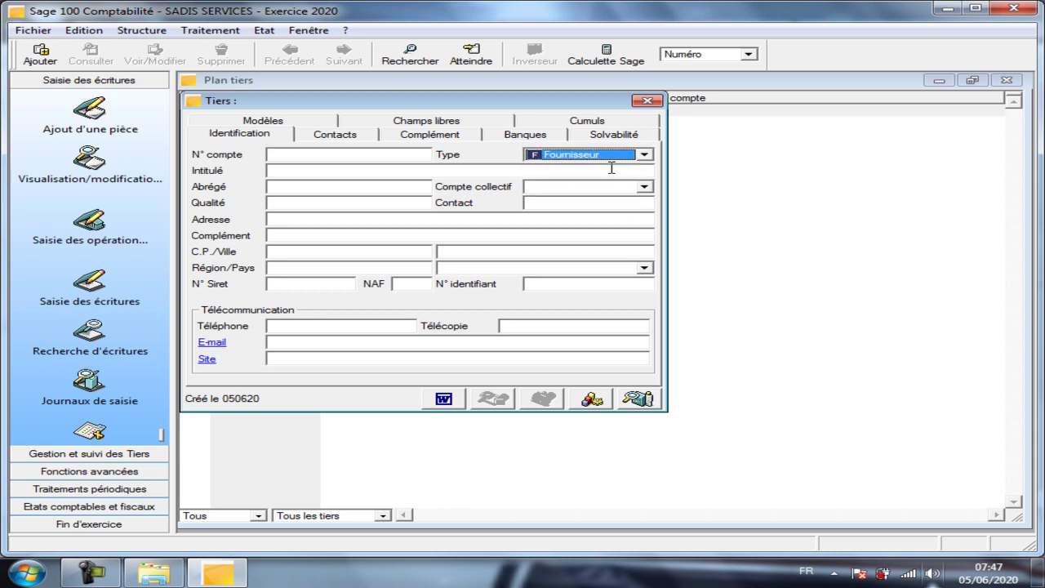
left_click(406, 155)
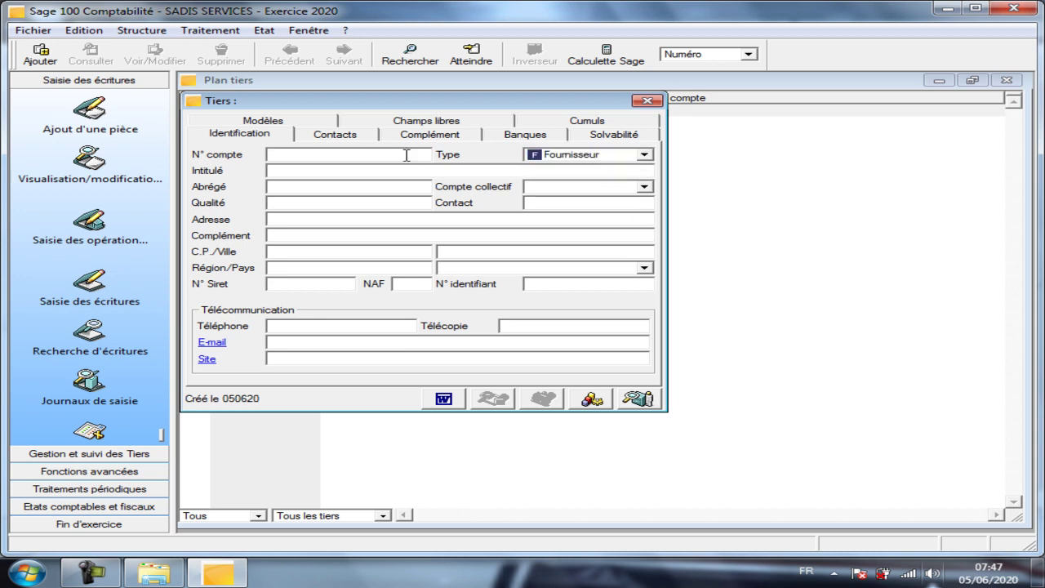
type("44110001")
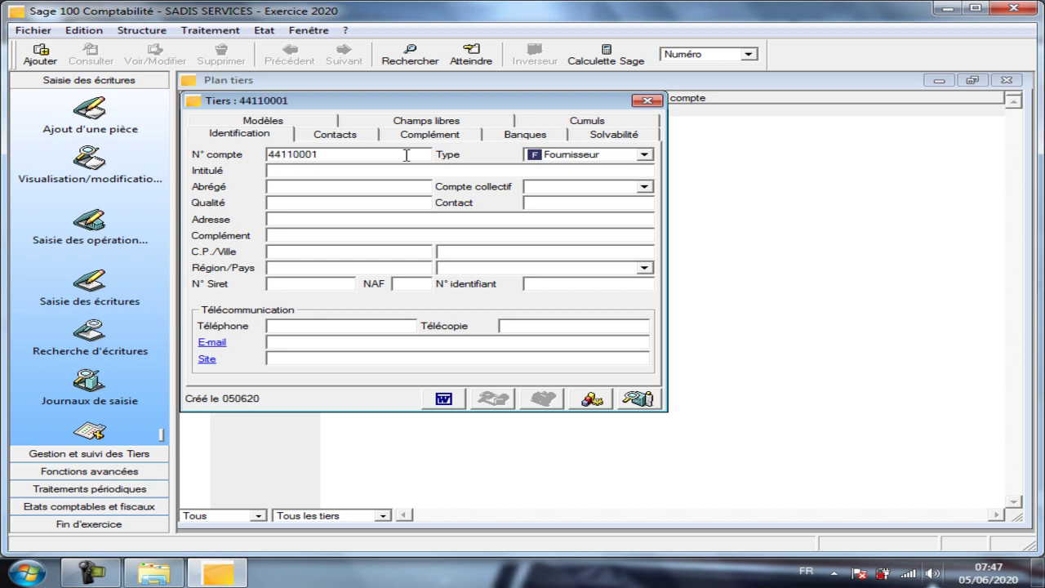
left_click_drag(327, 158, 266, 160)
key("BackSpace")
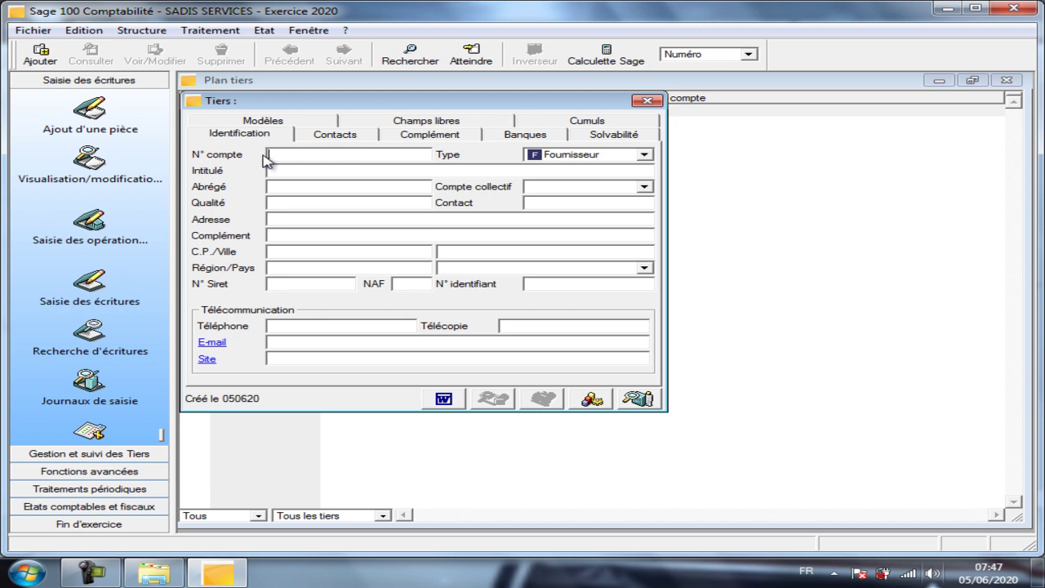
Step: Enter the supplier's account number and name as N° compte and Intitulé, letting the Abrégé fill from the name
type("F0001")
left_click(323, 170)
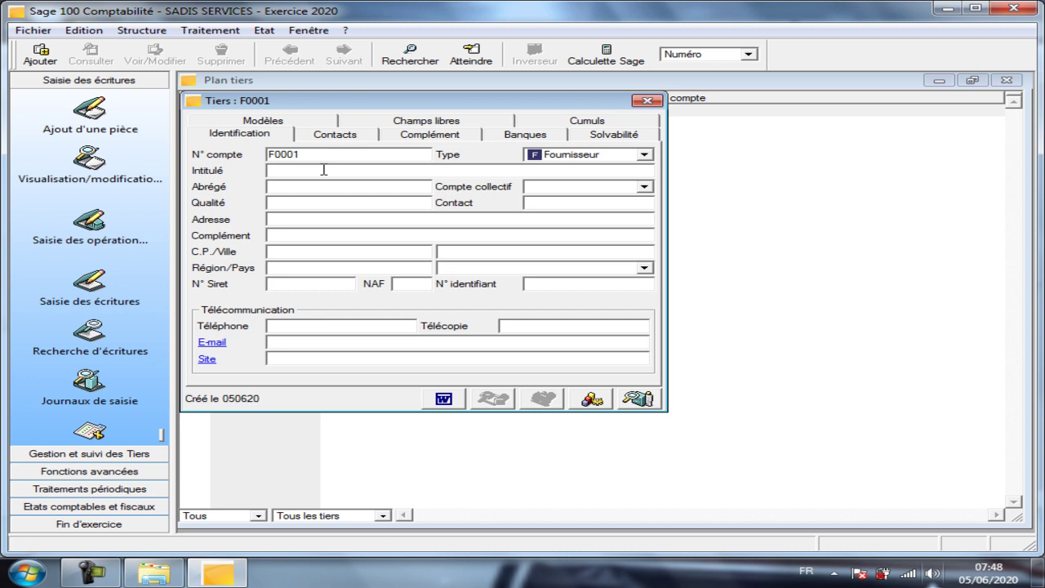
type("T")
key("BackSpace")
type("YASSINE")
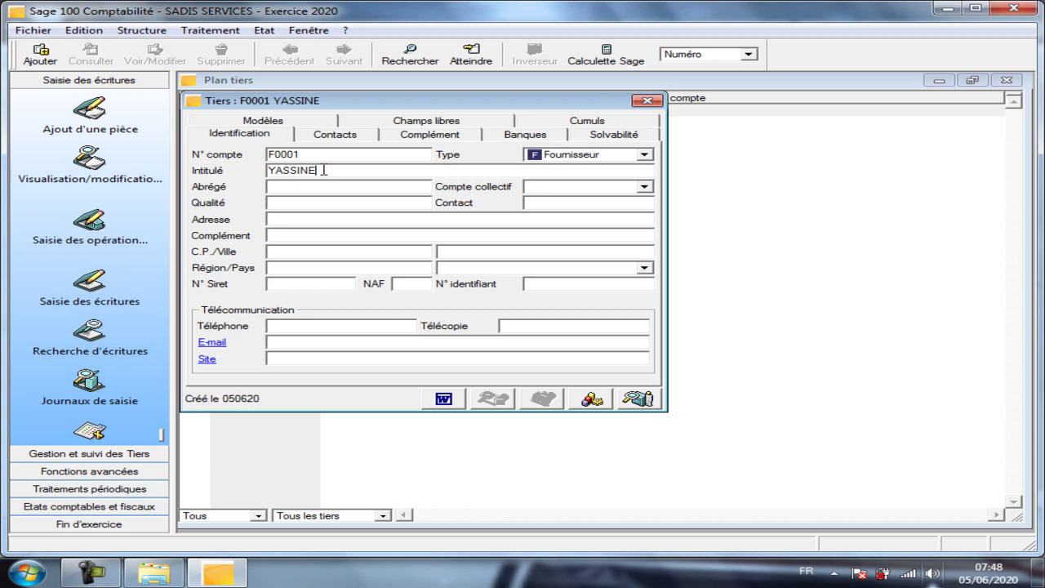
key("Tab")
key("Tab")
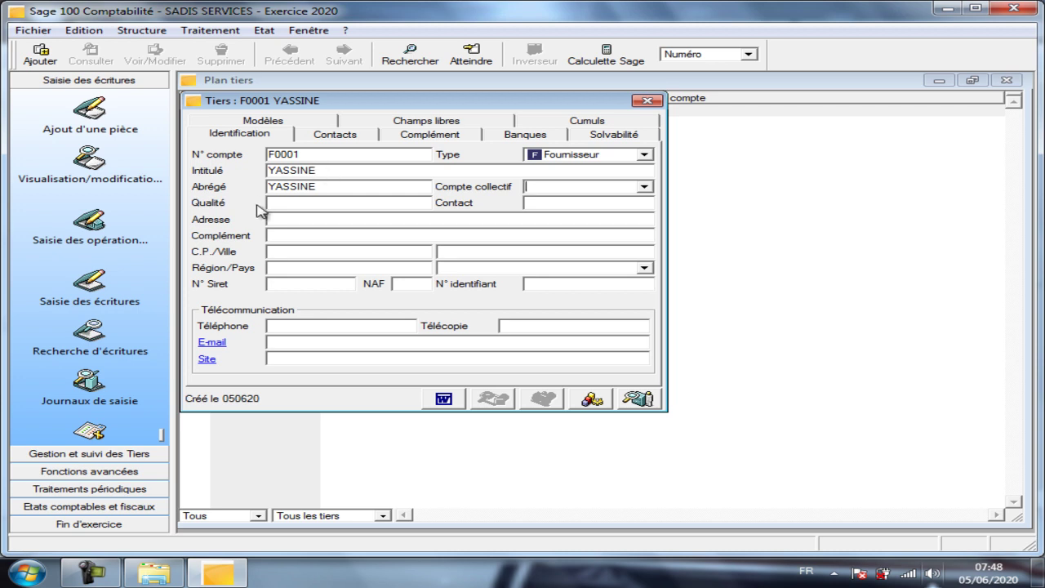
Step: Set the supplier's Compte collectif to 44110000 and Qualité to sté, and save the record, accepting the general account's attachment
type("44110000")
key("Tab")
type("sté")
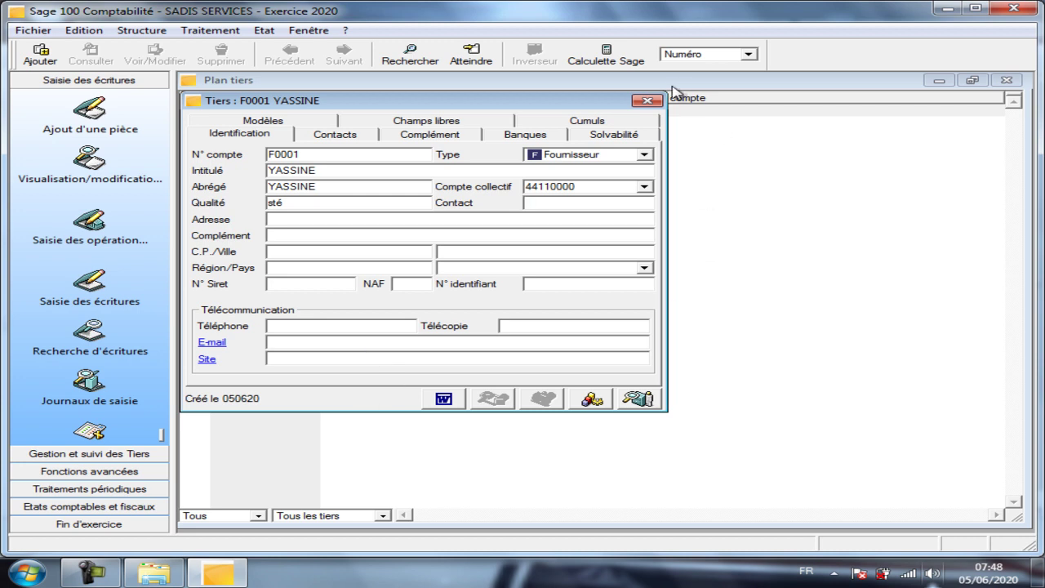
left_click(646, 101)
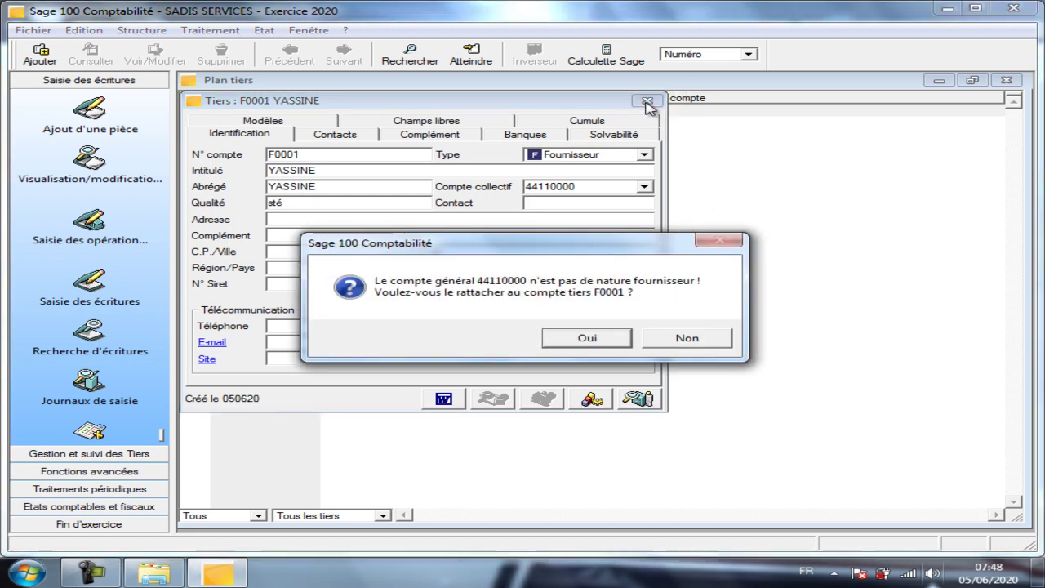
left_click(575, 340)
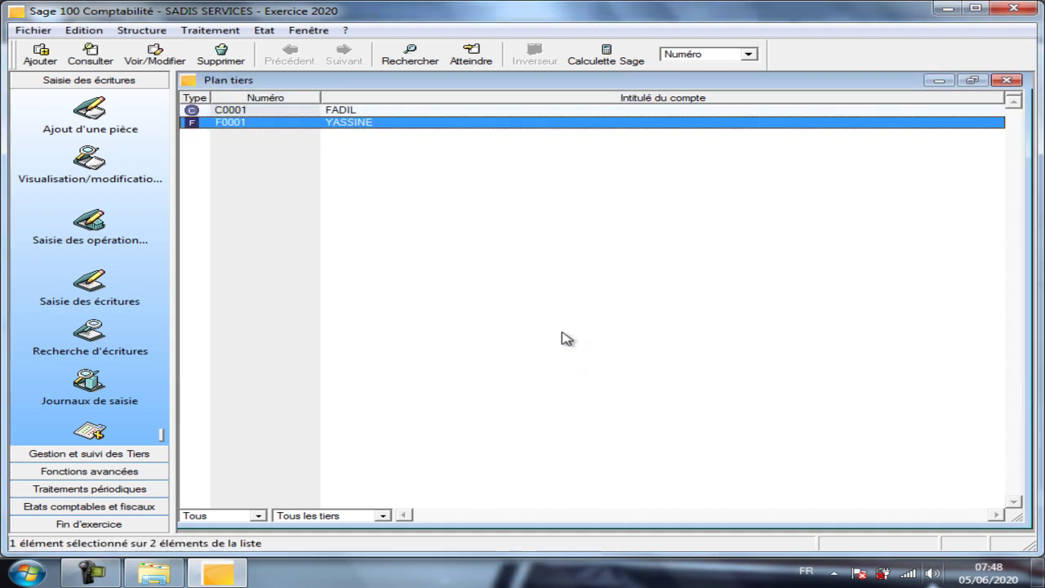